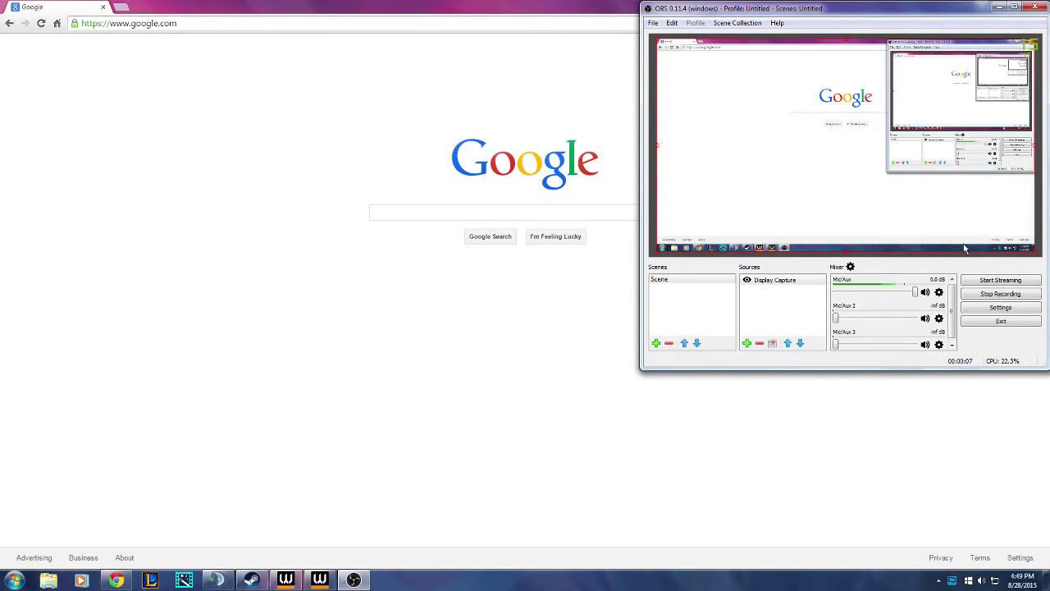
- Search Google for 'betterttv'
click(360, 21)
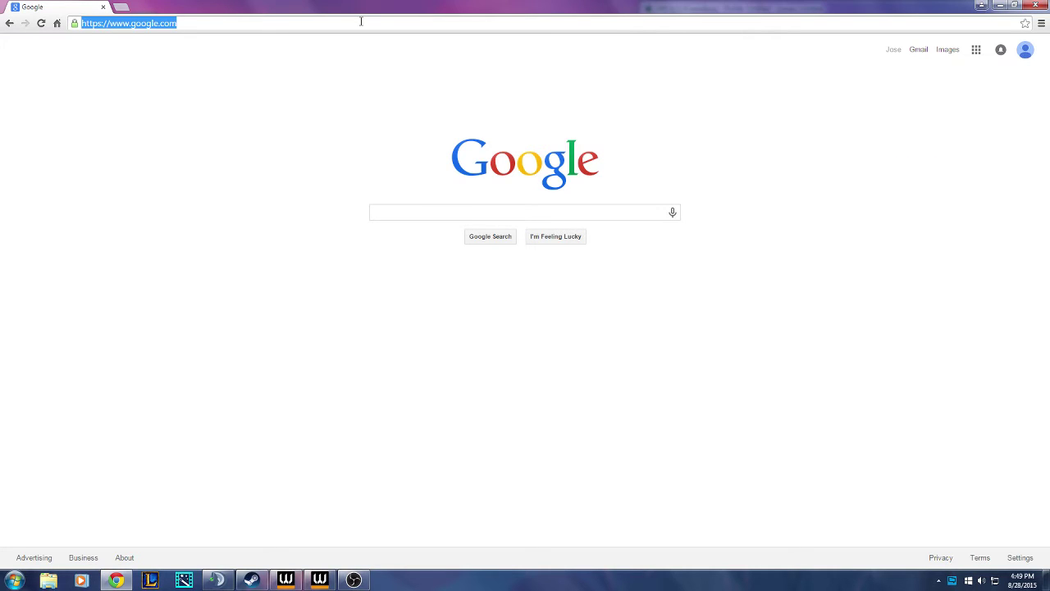
click(513, 213)
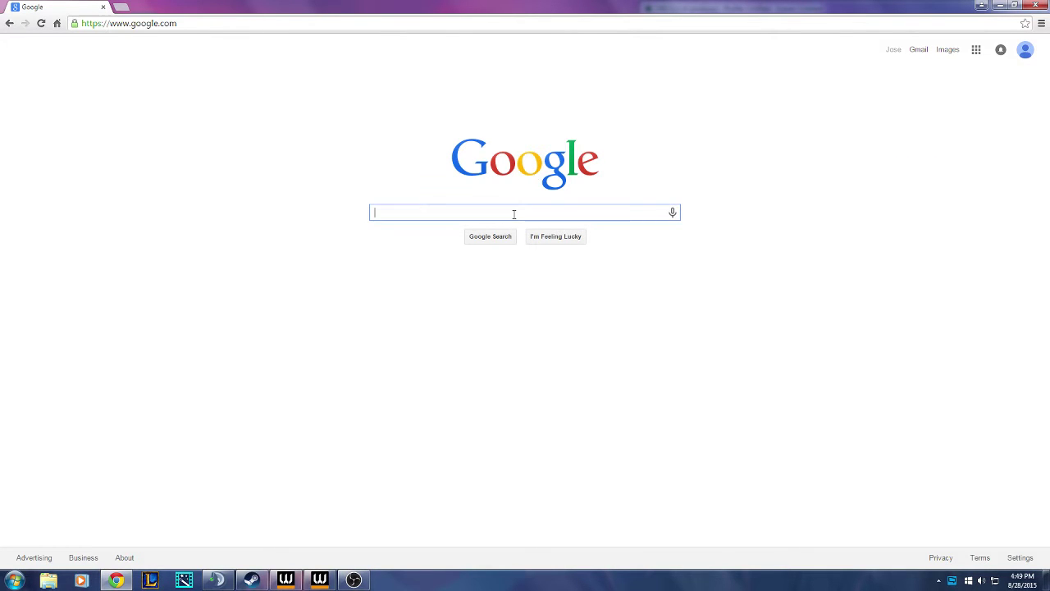
text(better)
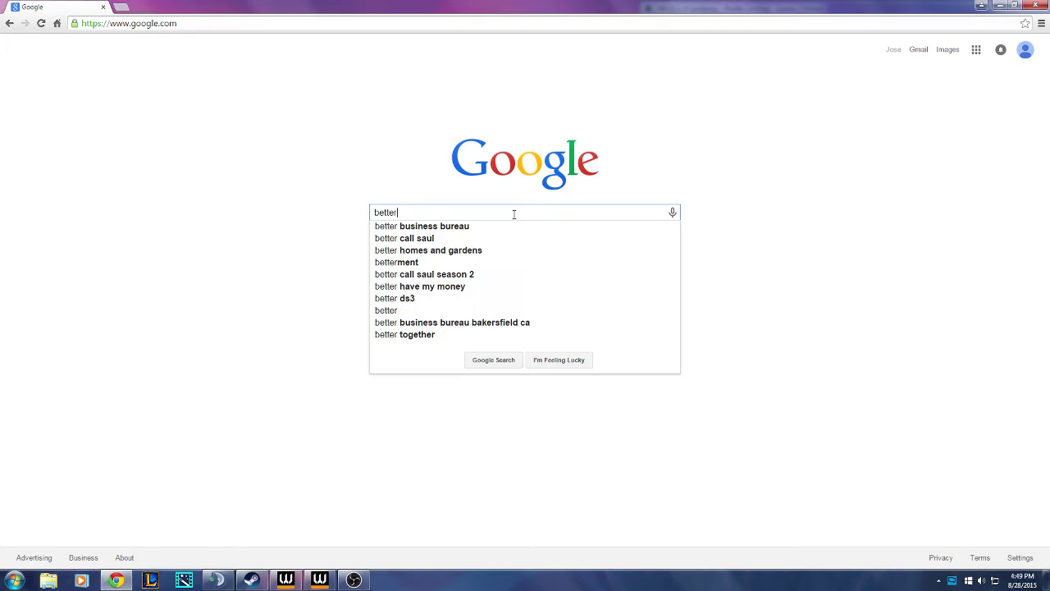
text(ttv)
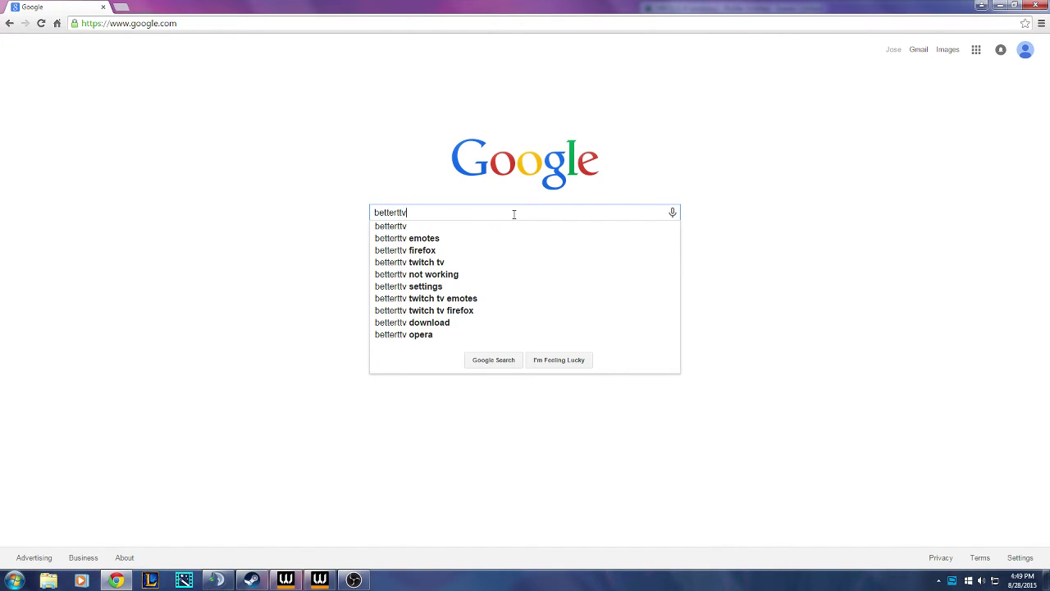
key(Return)
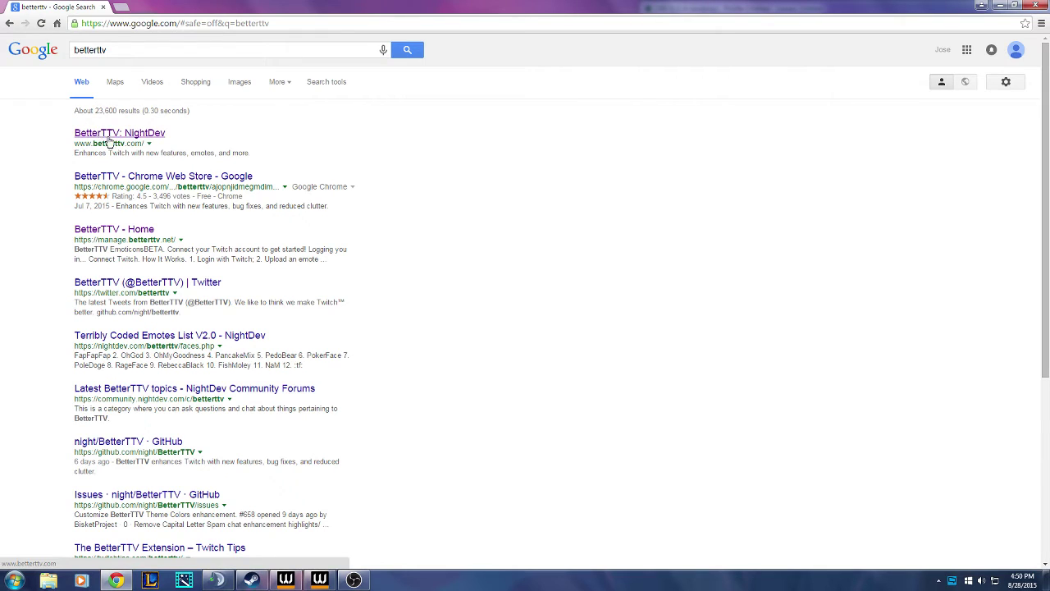
- Open the 'BetterTTV: NightDev' result from the search results
click(127, 136)
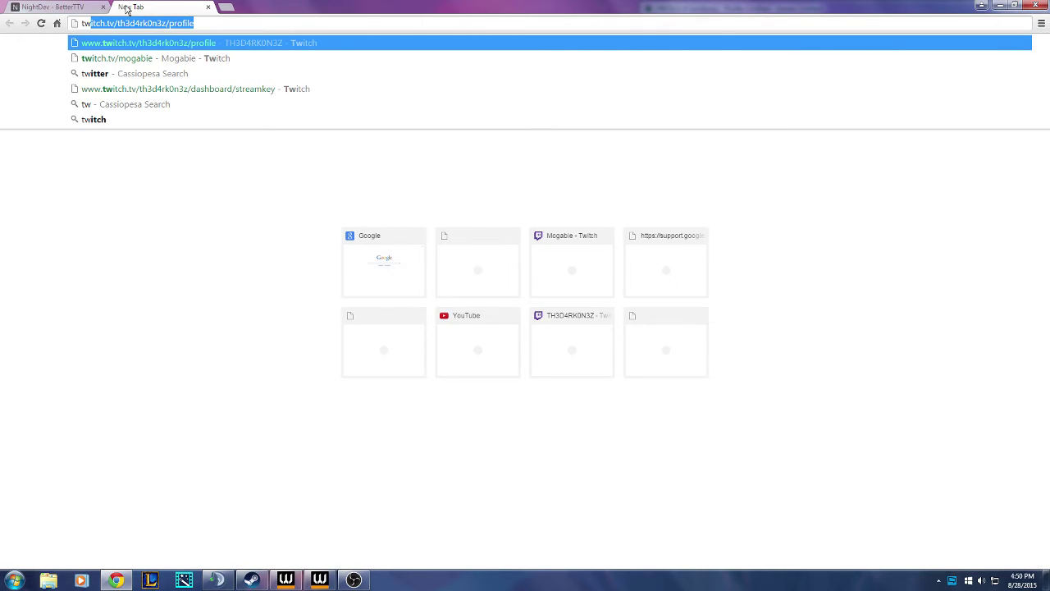
- Load Mogabie's Twitch channel from the omnibox suggestion and show its chat options
key(Down)
key(Return)
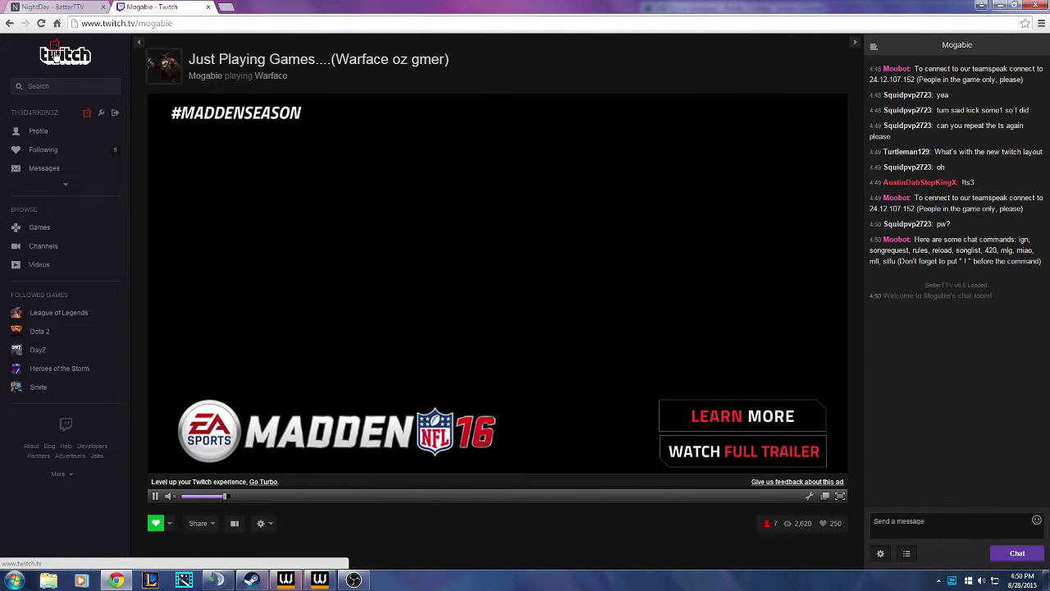
click(881, 553)
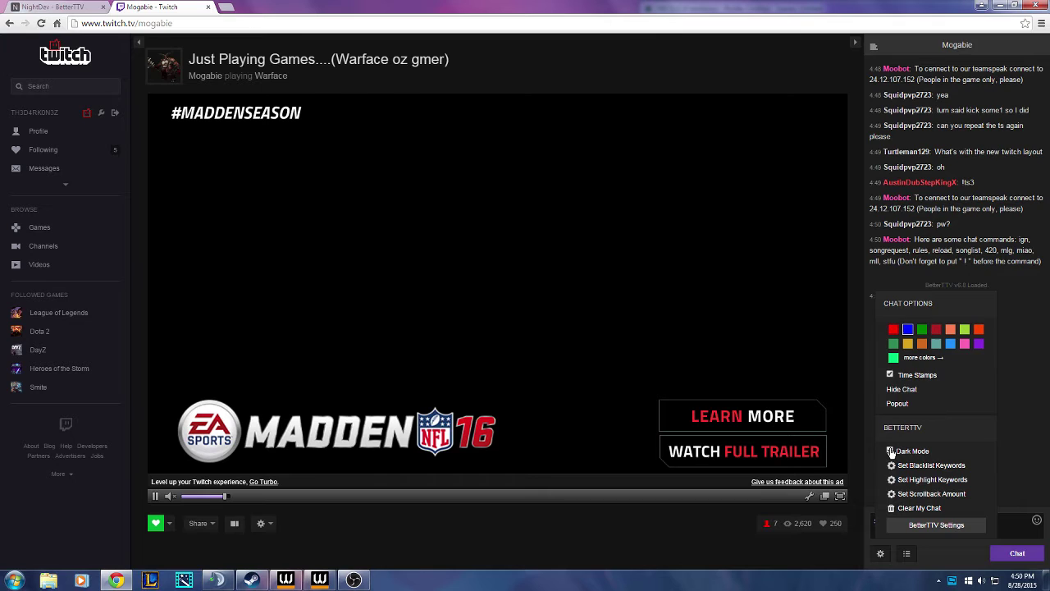
click(891, 451)
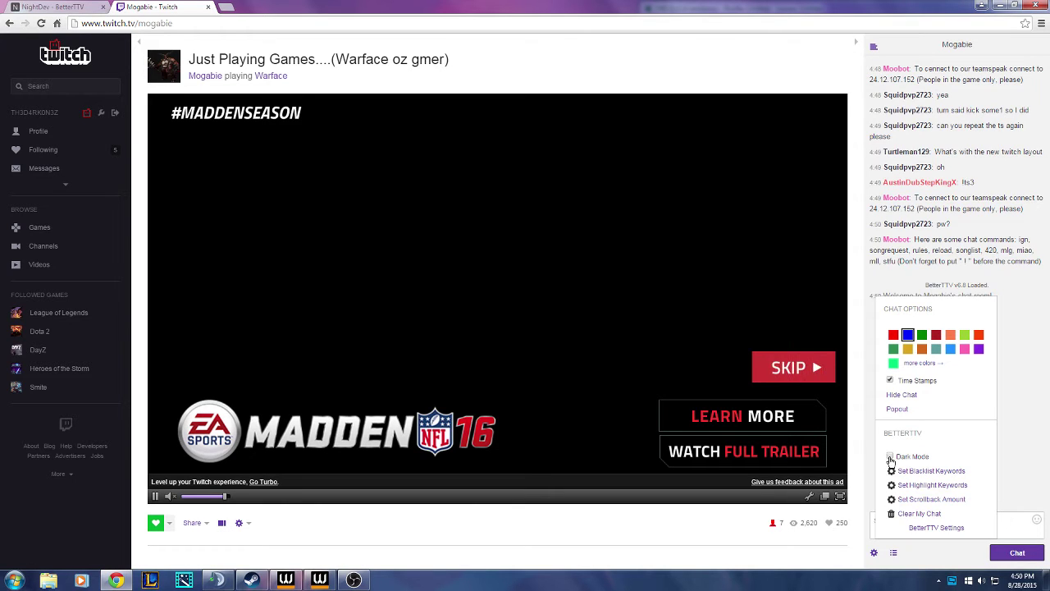
click(891, 457)
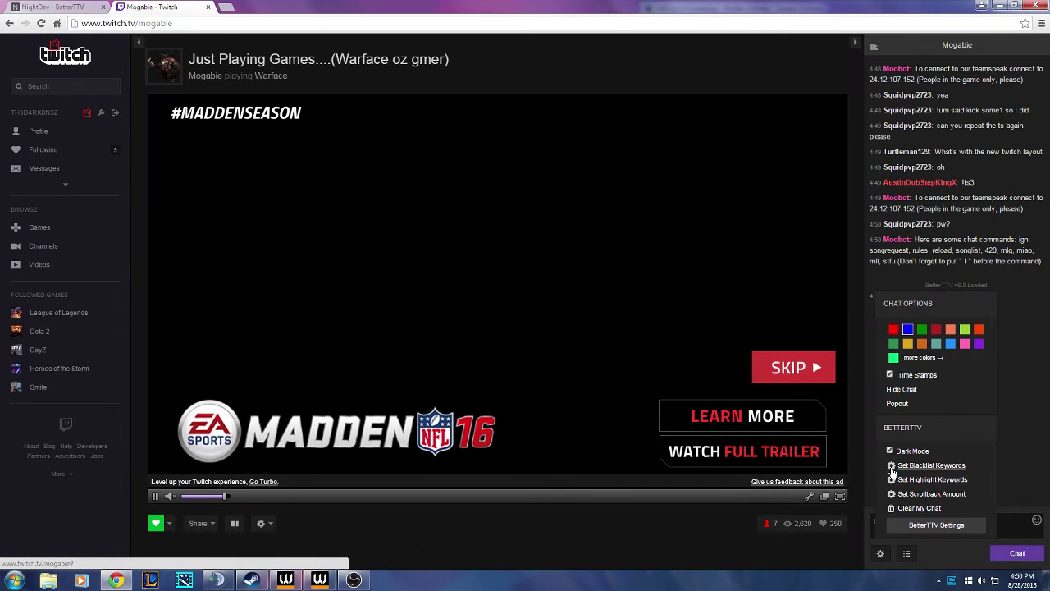
click(892, 468)
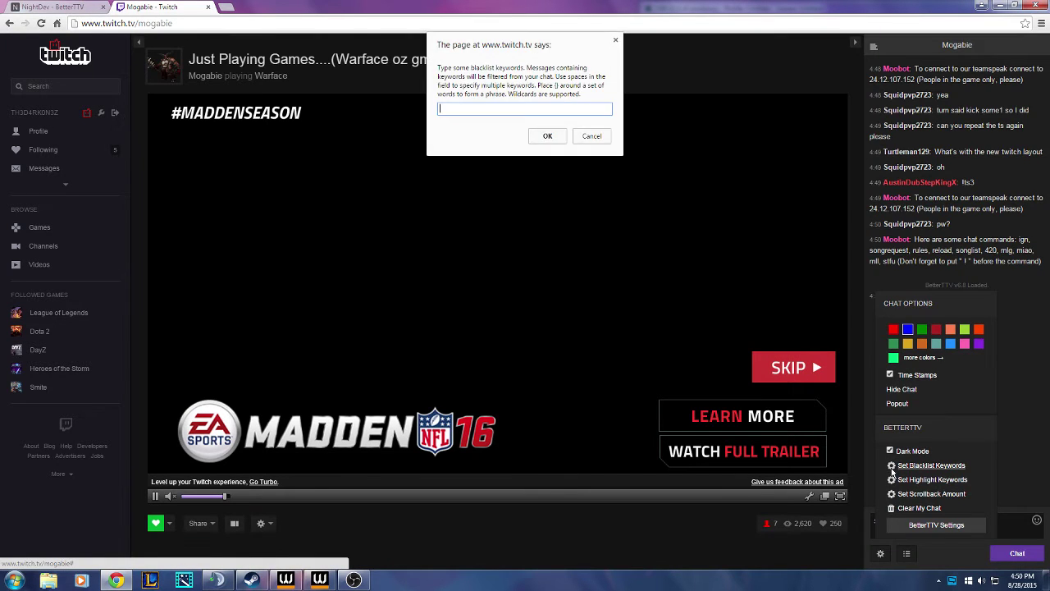
click(592, 136)
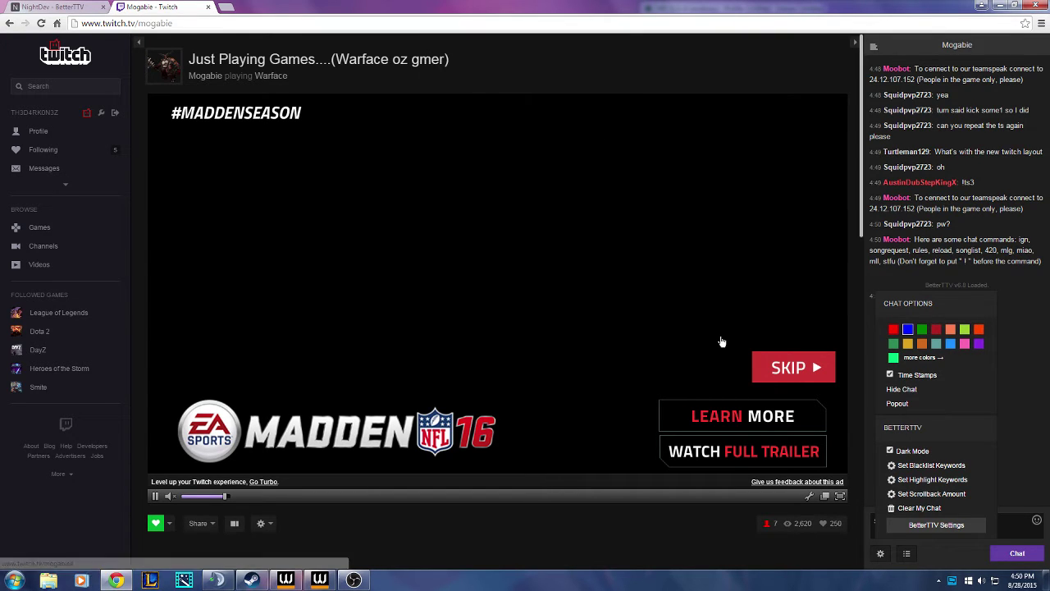
- Accept the suggested highlight keyword and leave the scrollback amount at 150
click(890, 483)
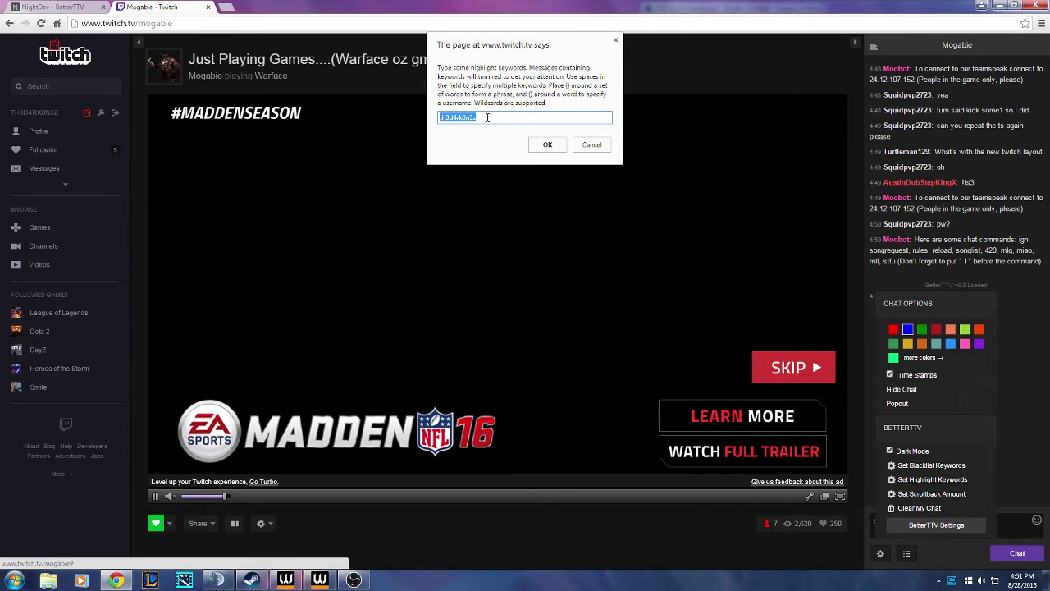
click(544, 145)
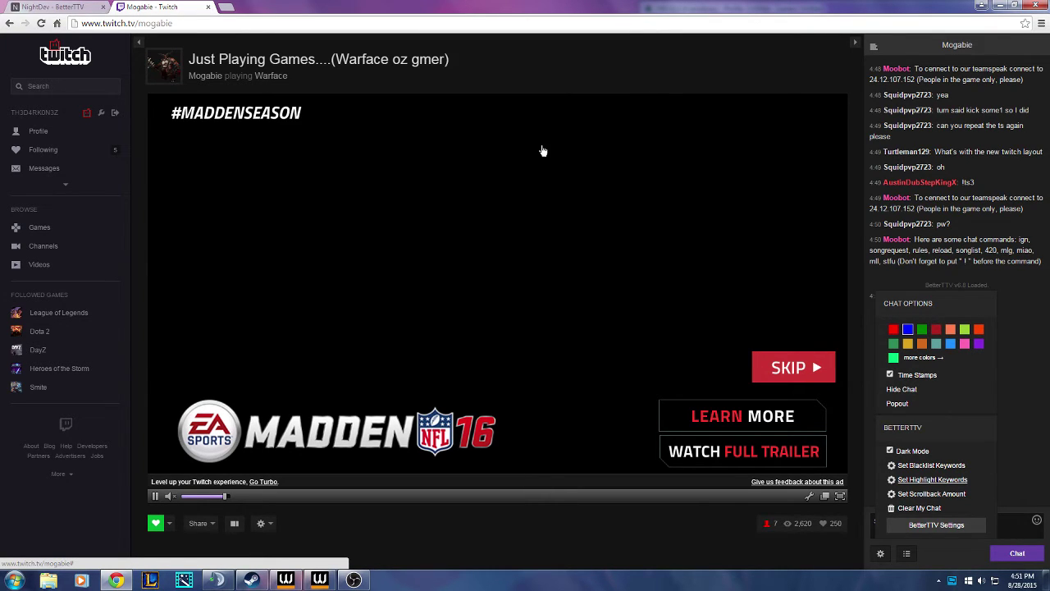
click(894, 495)
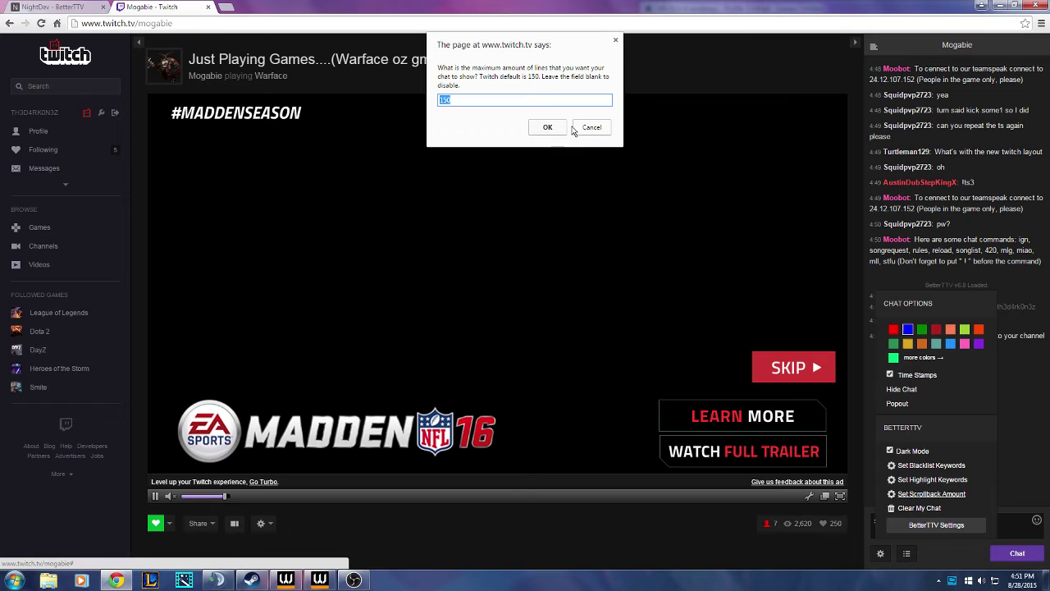
click(581, 129)
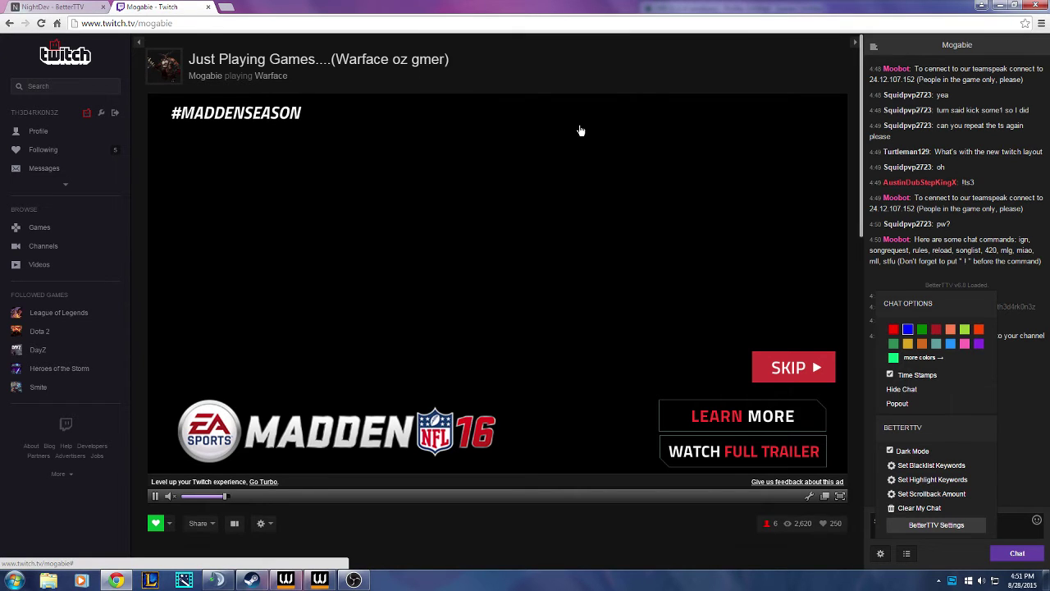
- Connect the Twitch account on BetterTTV settings' Channel tab to reveal shared emotes
click(923, 525)
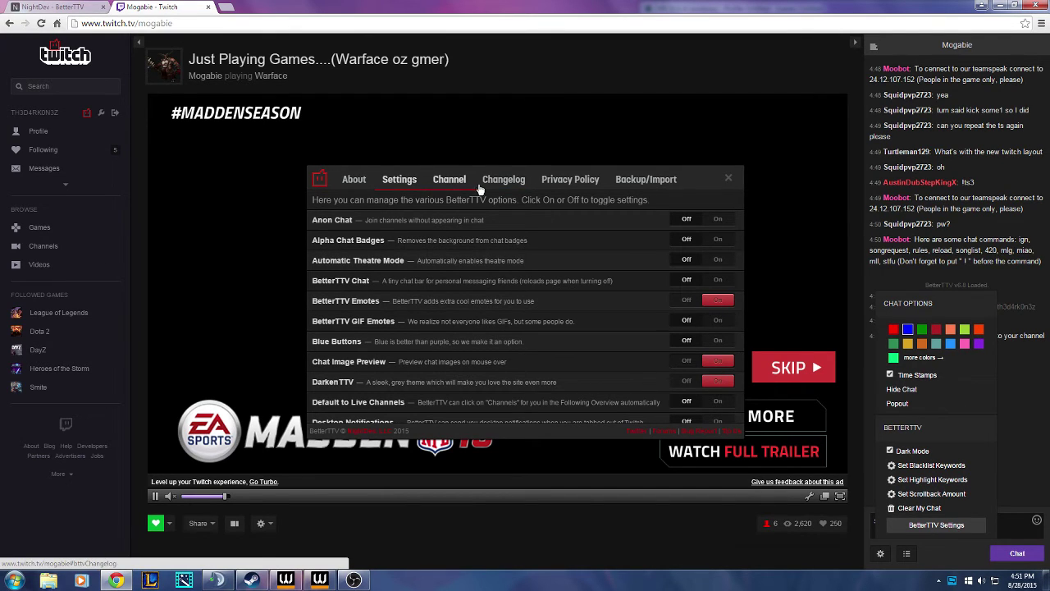
click(454, 179)
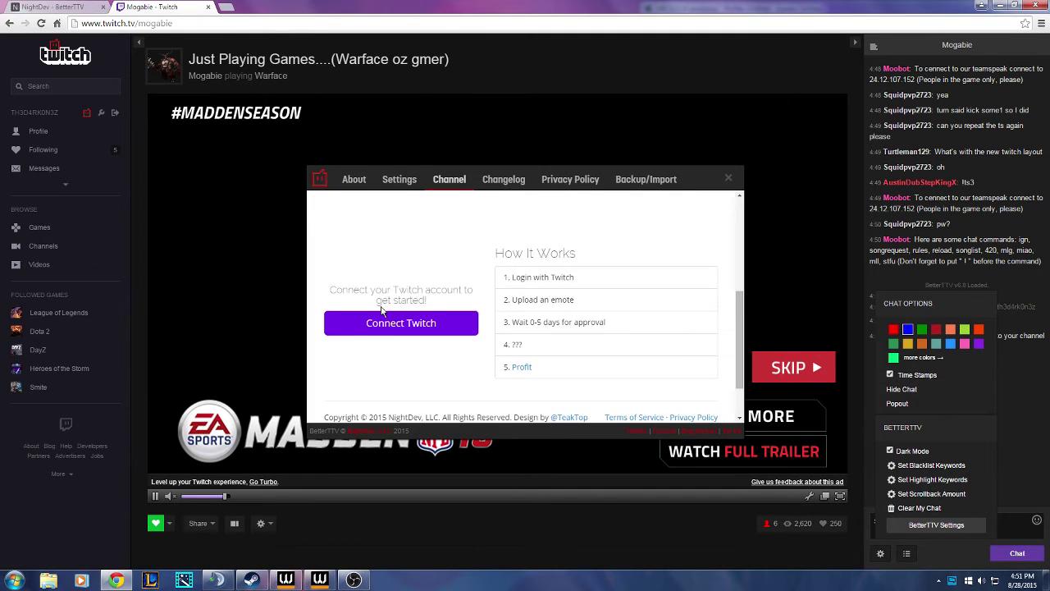
click(383, 322)
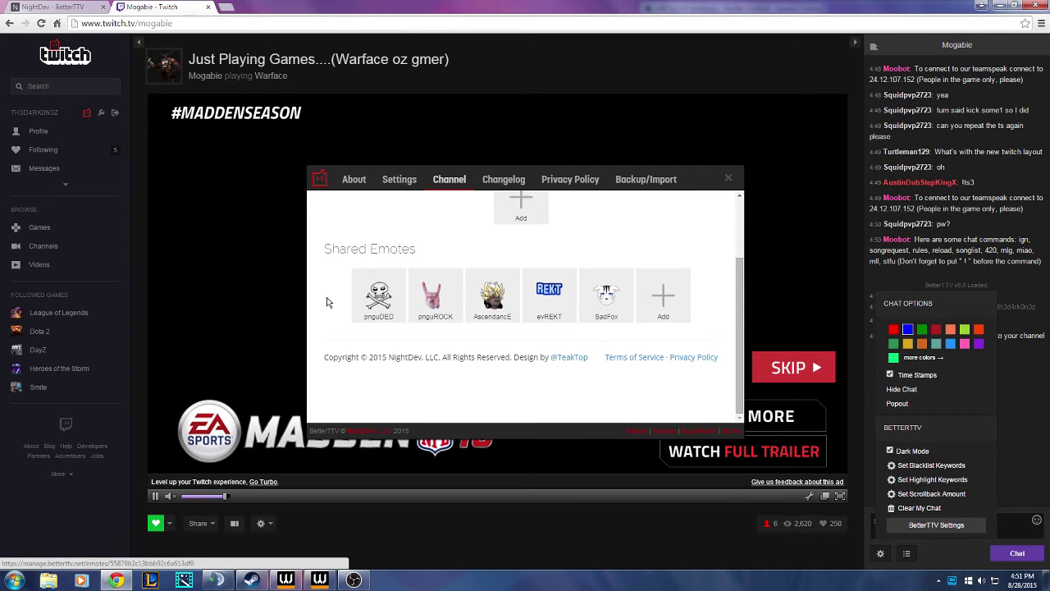
- Show how emote sharing works and scroll through the first page of shared emotes
scroll(421, 273, up, 2)
scroll(422, 272, down, 2)
scroll(623, 320, up, 2)
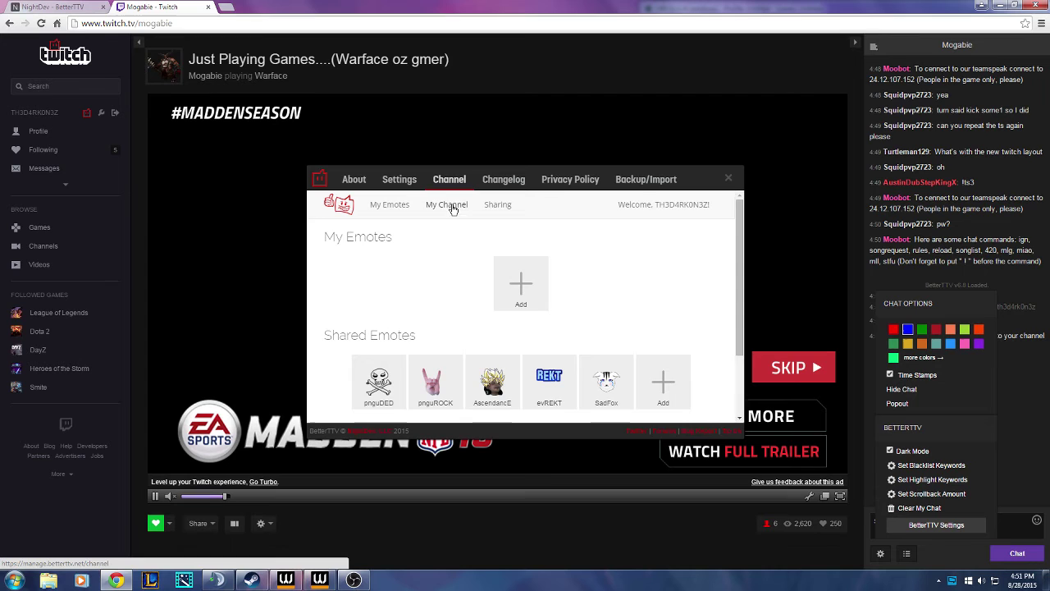
click(494, 205)
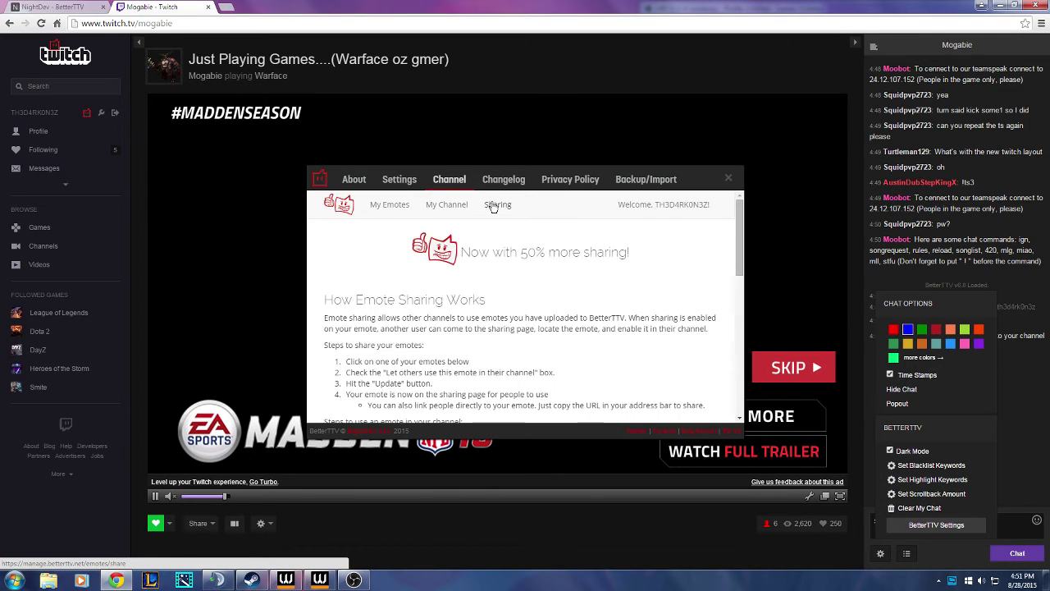
scroll(486, 254, down, 5)
scroll(486, 256, down, 3)
scroll(486, 254, up, 2)
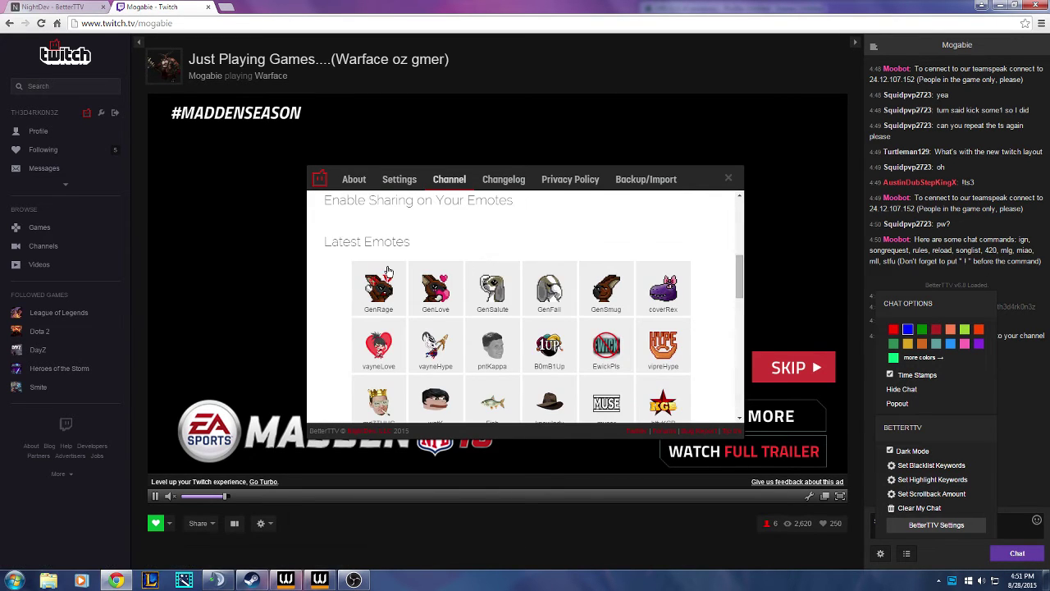
scroll(388, 272, down, 1)
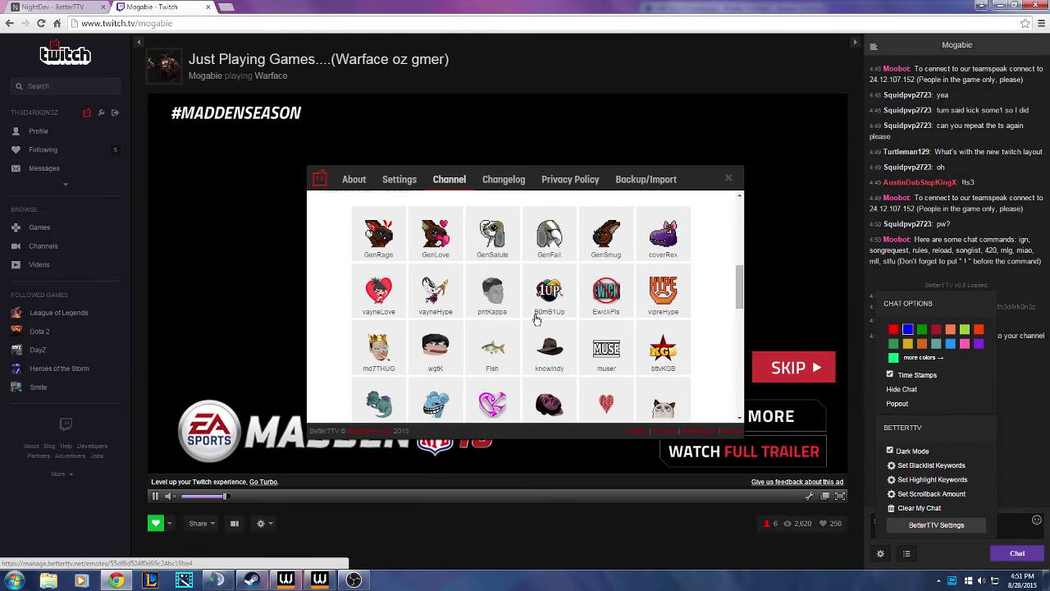
scroll(701, 295, down, 1)
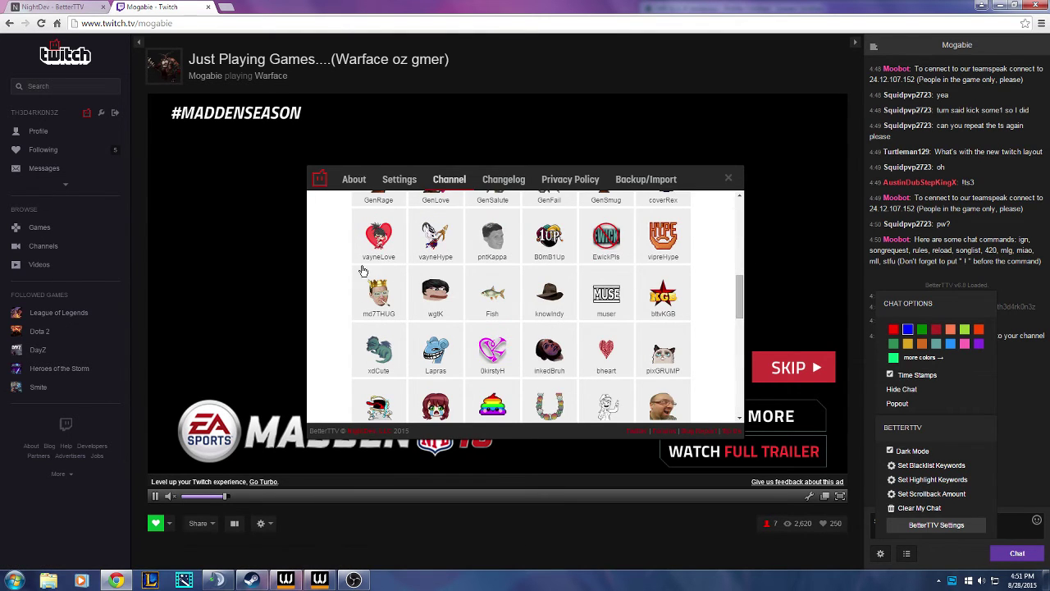
scroll(538, 315, down, 1)
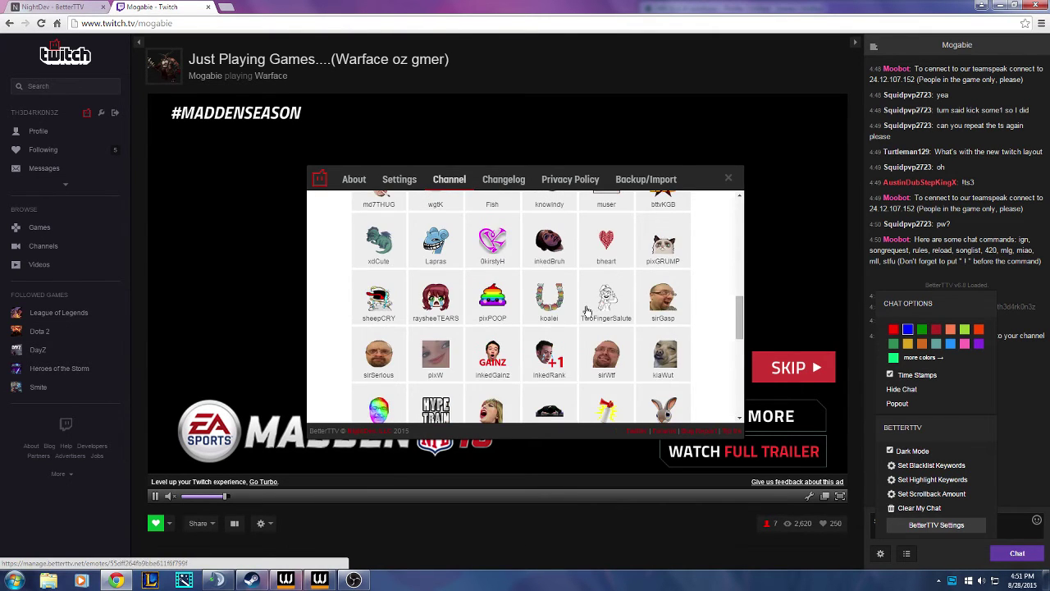
scroll(589, 310, down, 4)
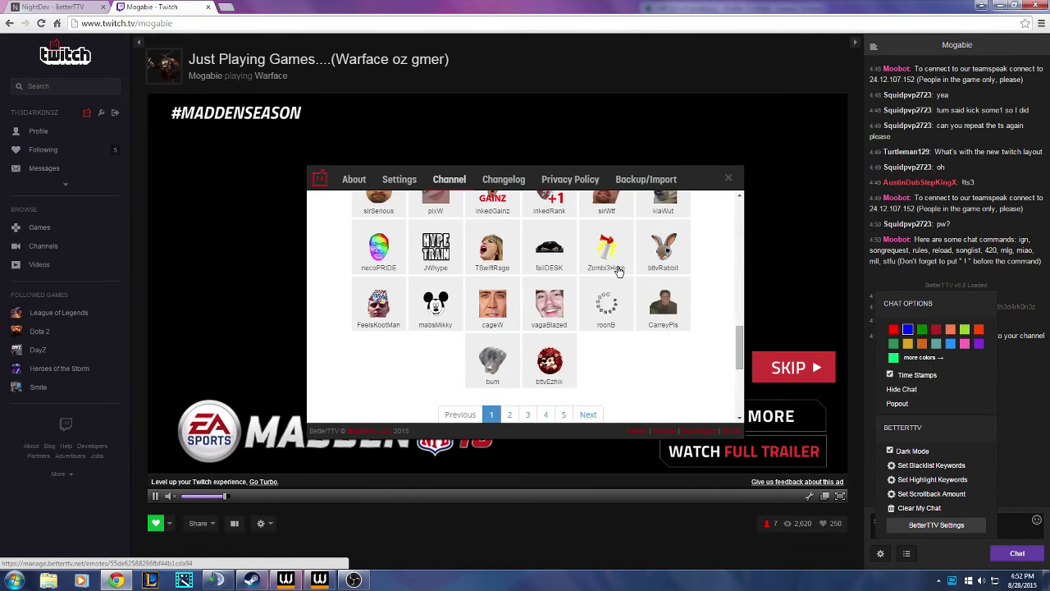
scroll(564, 283, down, 1)
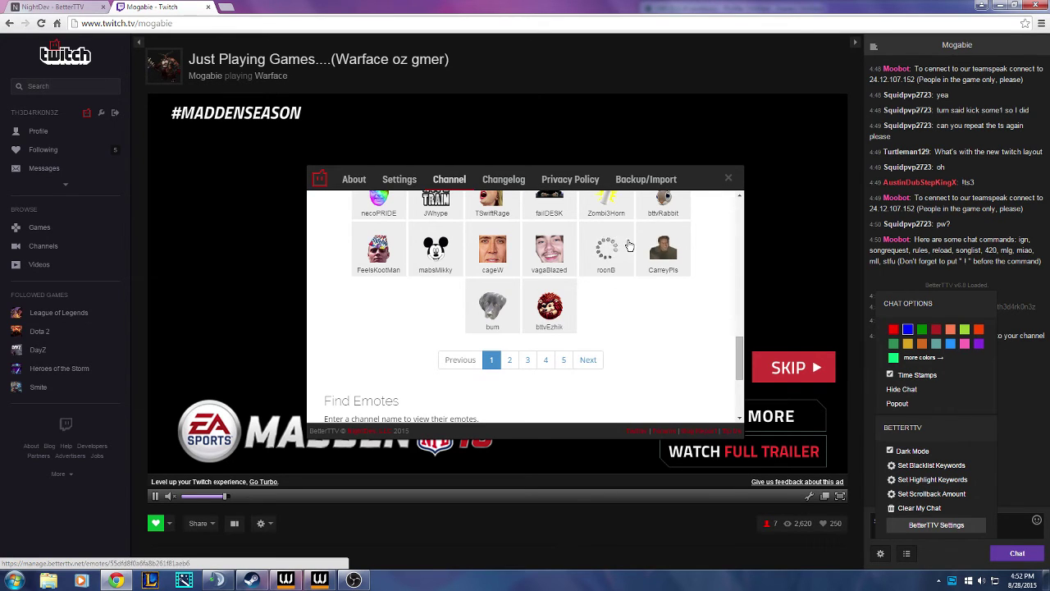
- View page 2 of the shared emotes, then scroll back up to the overview
click(590, 361)
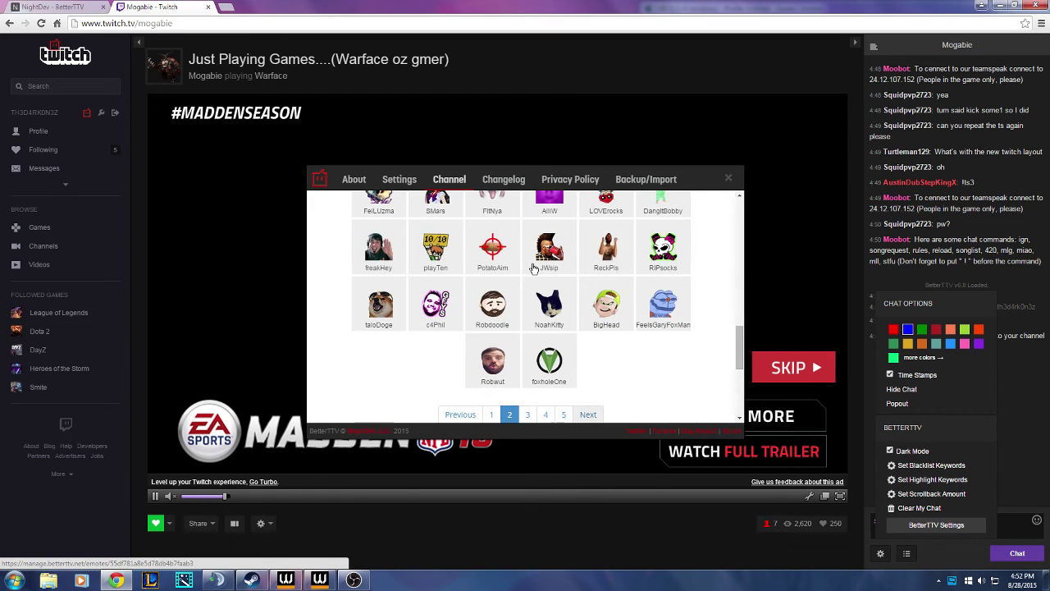
scroll(542, 278, up, 2)
scroll(469, 279, up, 3)
scroll(469, 279, down, 3)
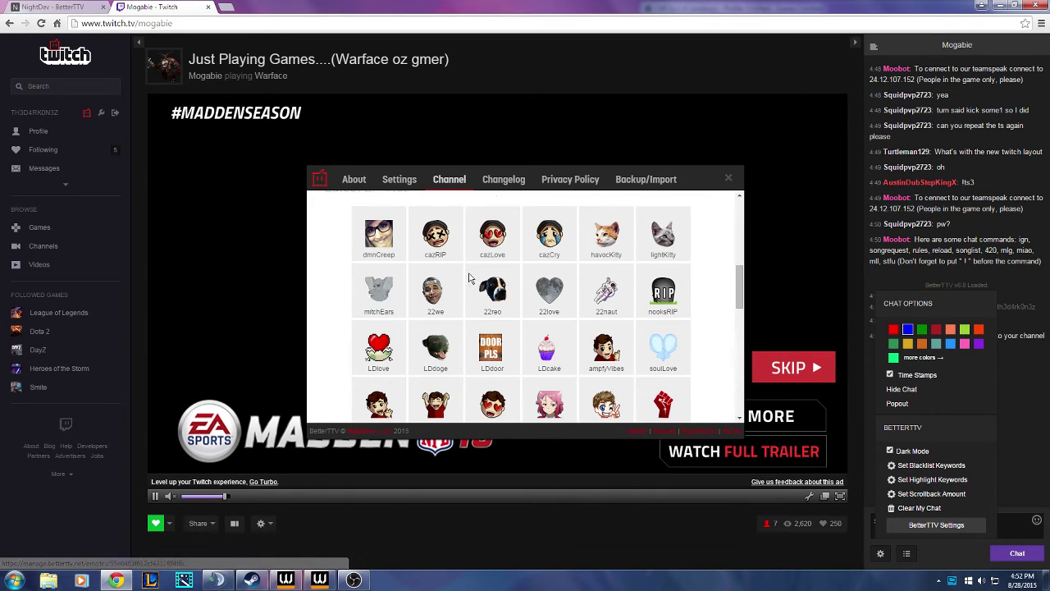
scroll(469, 279, down, 3)
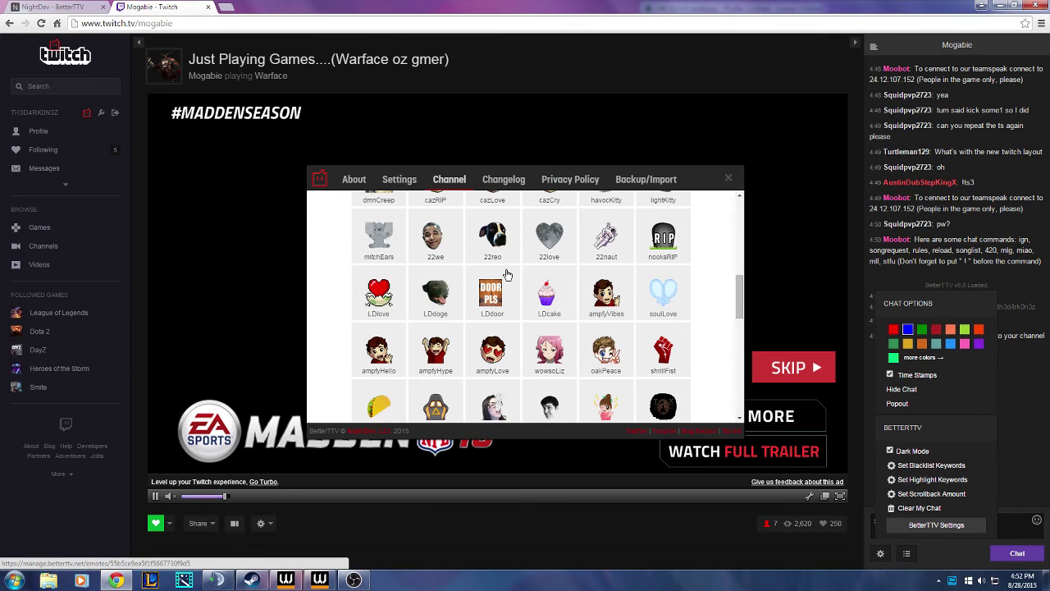
scroll(506, 274, down, 1)
scroll(506, 275, up, 5)
scroll(506, 274, up, 3)
scroll(475, 246, up, 2)
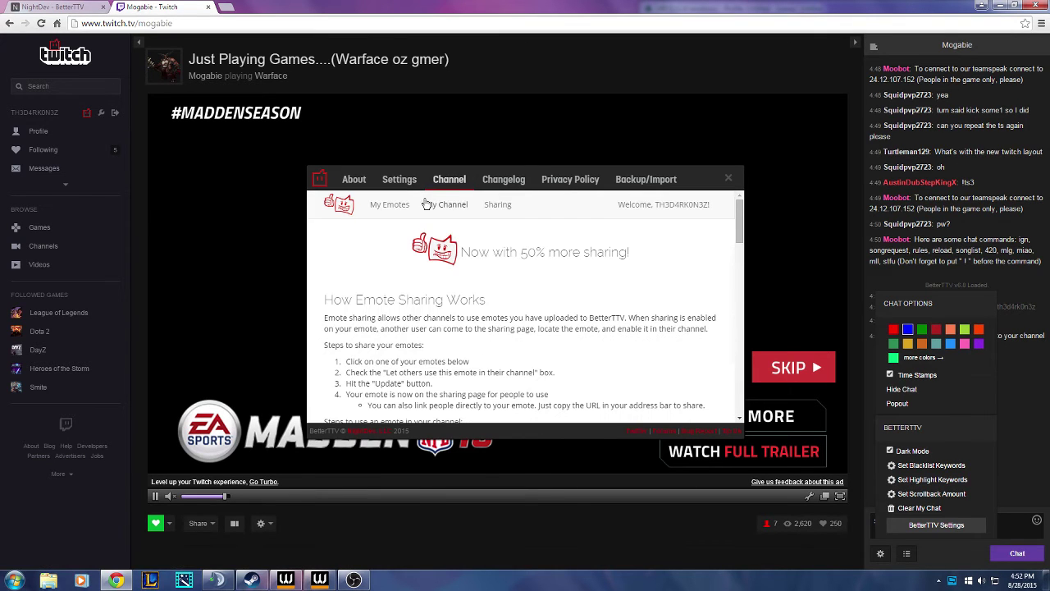
- Bring up the emote upload form from the Add tile under My Emotes
click(389, 205)
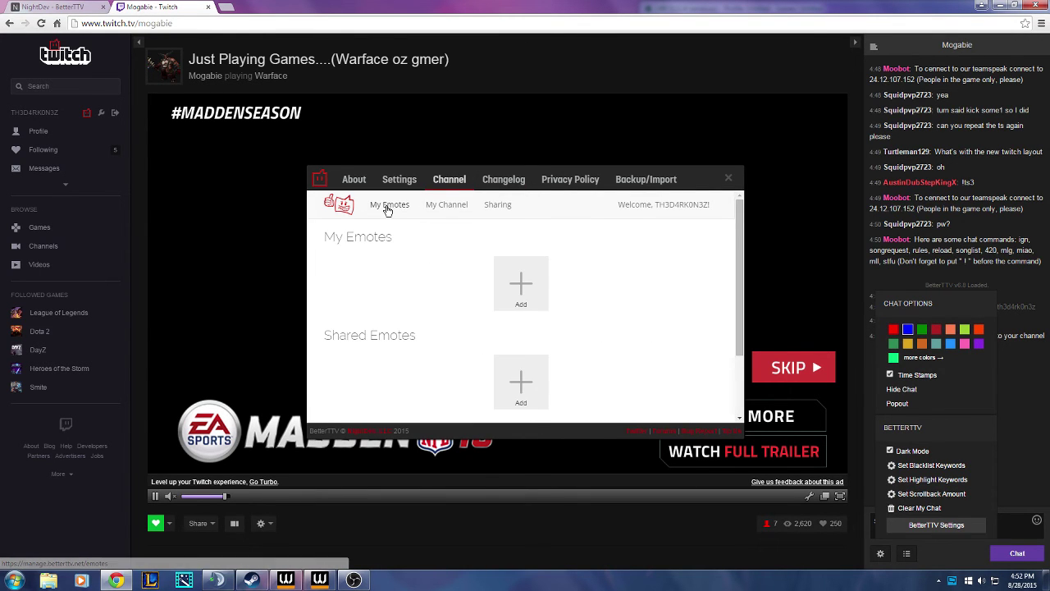
click(523, 278)
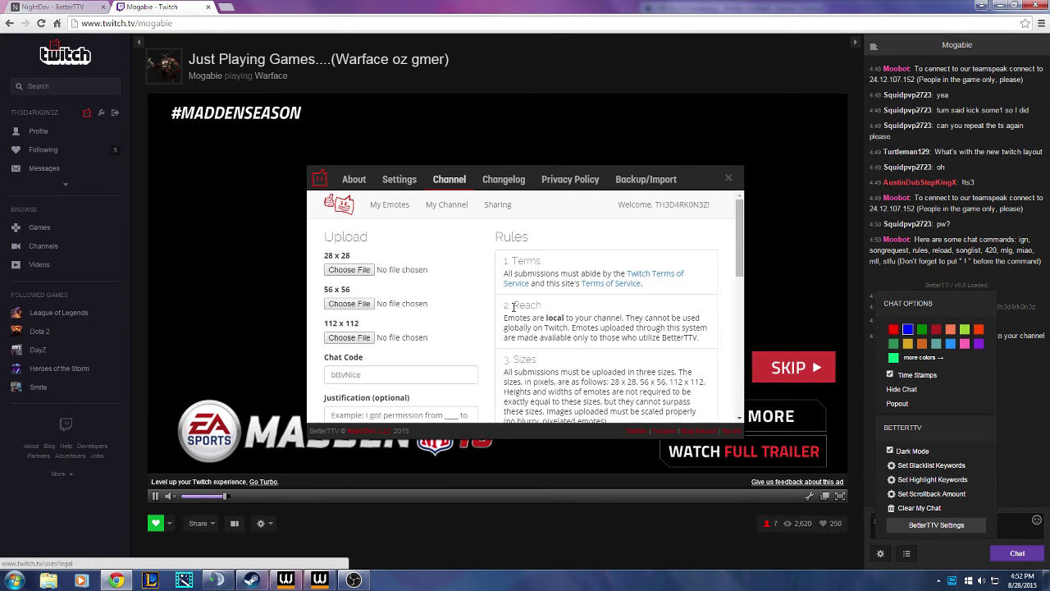
scroll(410, 271, down, 5)
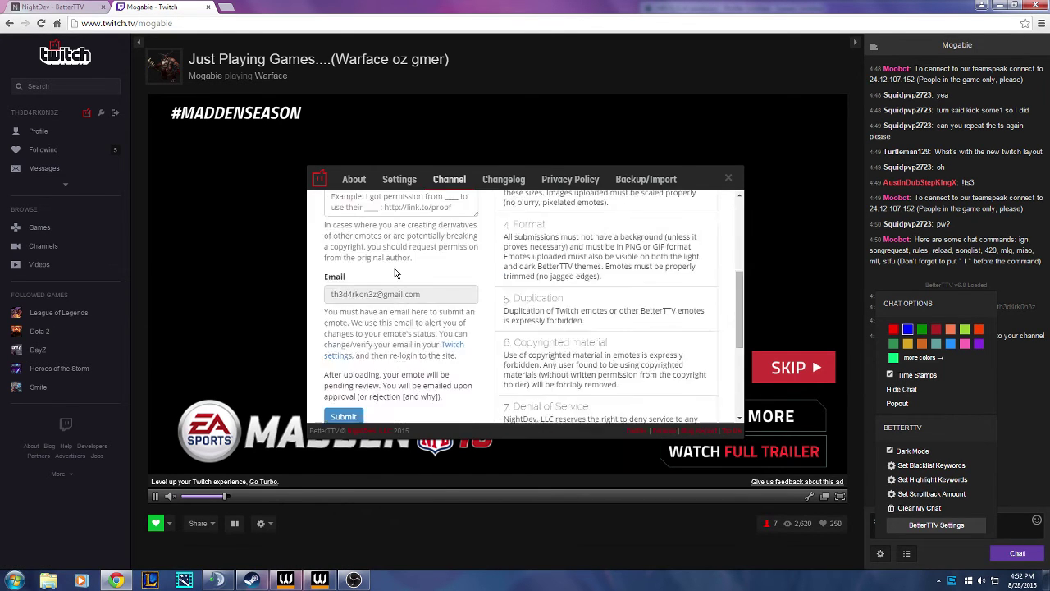
scroll(416, 266, down, 5)
scroll(416, 266, down, 2)
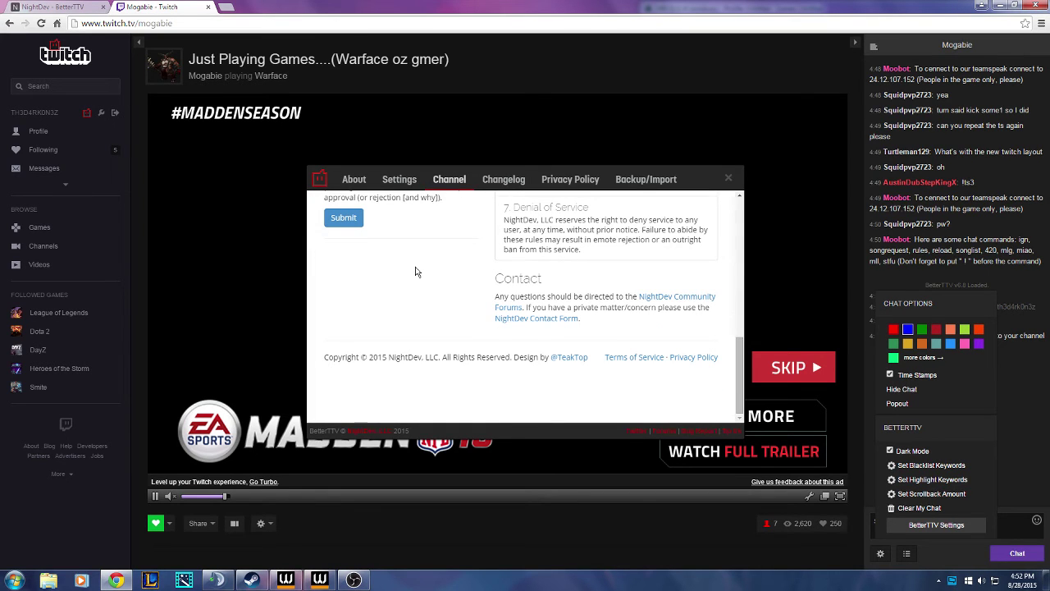
scroll(442, 271, up, 5)
scroll(443, 269, up, 1)
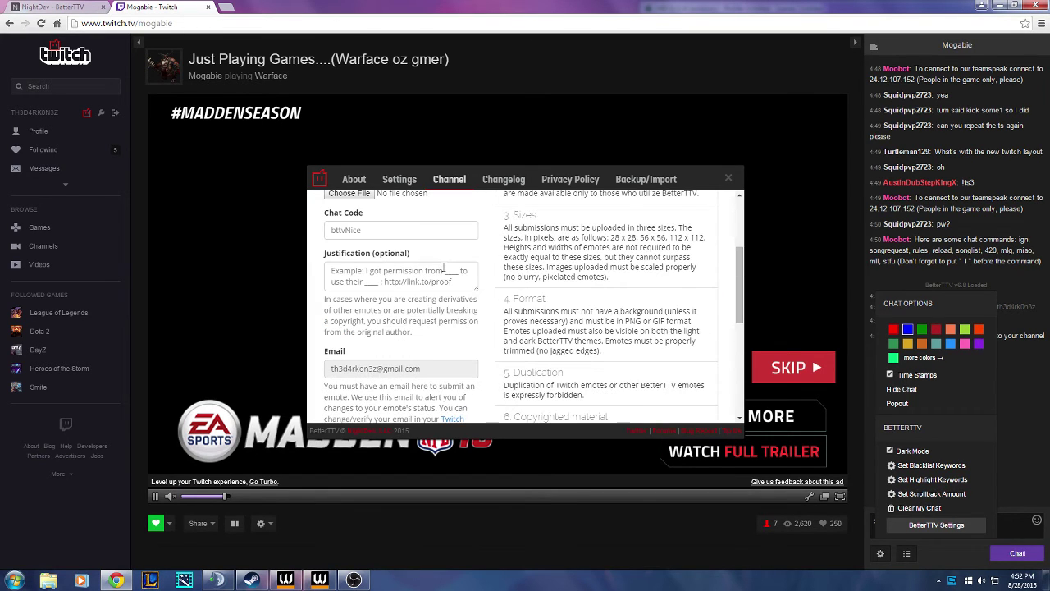
scroll(509, 262, up, 2)
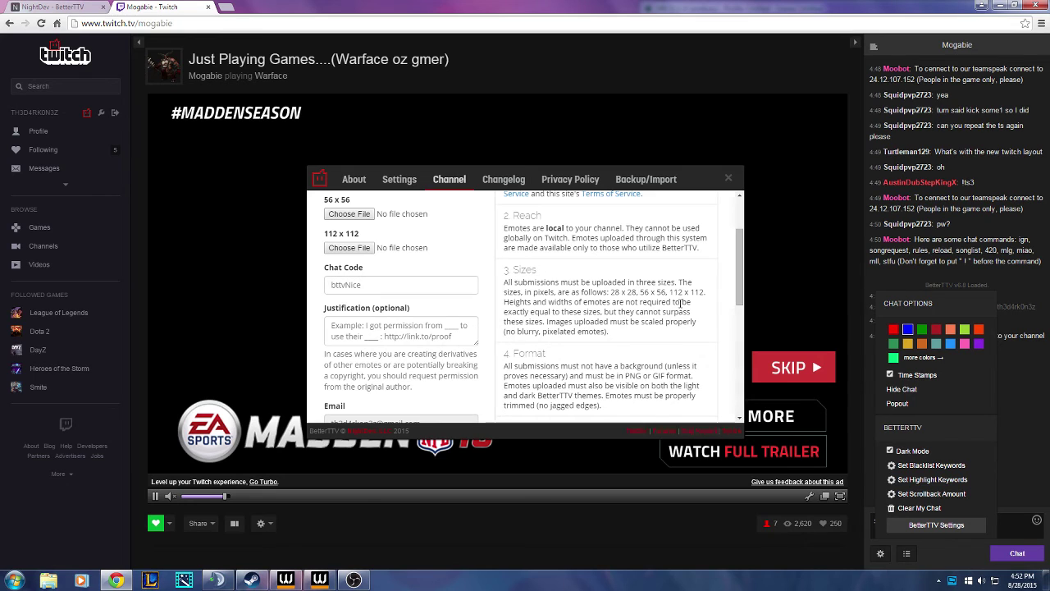
scroll(590, 253, up, 2)
- Look over the upload form's three image sizes, chat code field and submission rules
scroll(591, 253, down, 2)
scroll(591, 252, up, 2)
scroll(591, 253, down, 2)
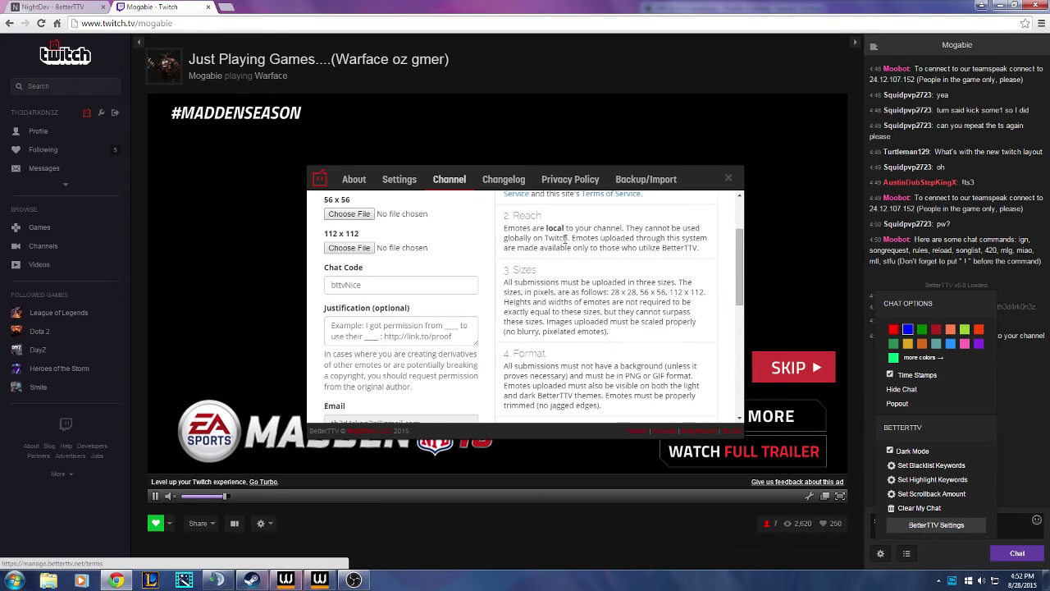
scroll(506, 215, up, 3)
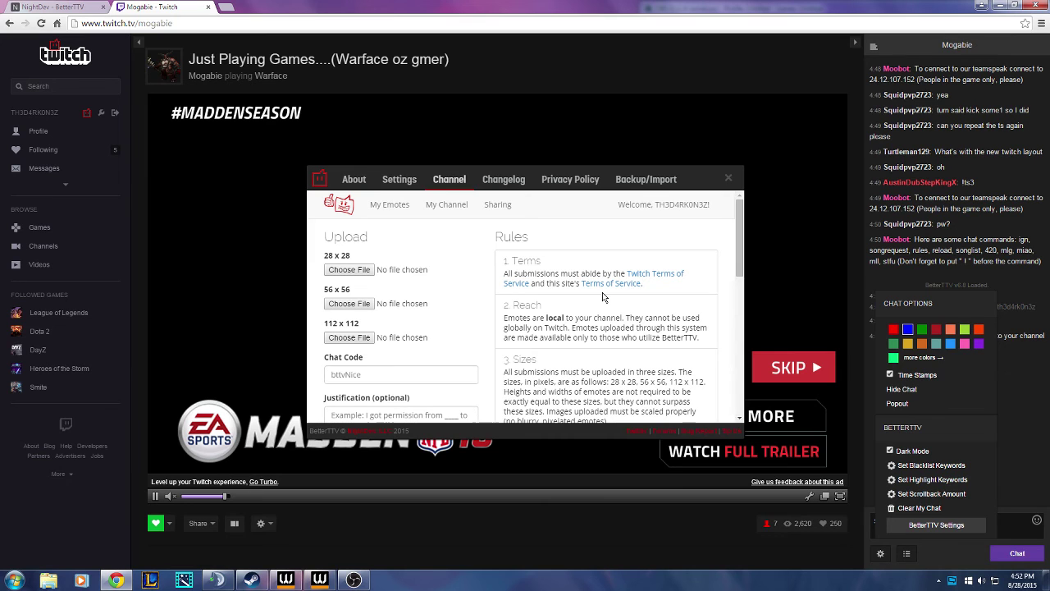
scroll(628, 359, down, 2)
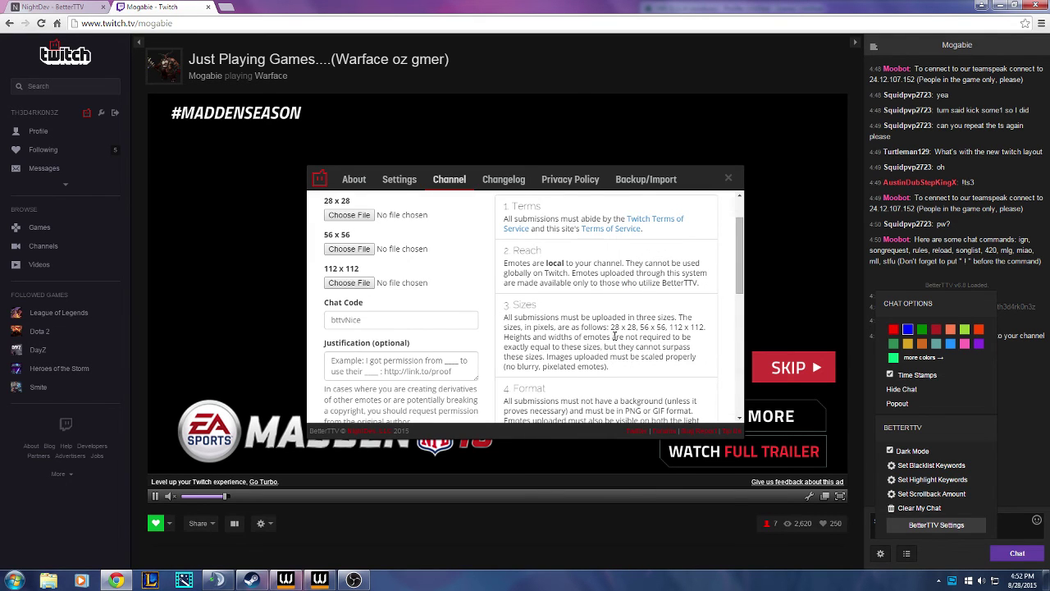
scroll(615, 338, down, 2)
scroll(620, 341, down, 2)
scroll(622, 343, down, 2)
scroll(621, 343, down, 2)
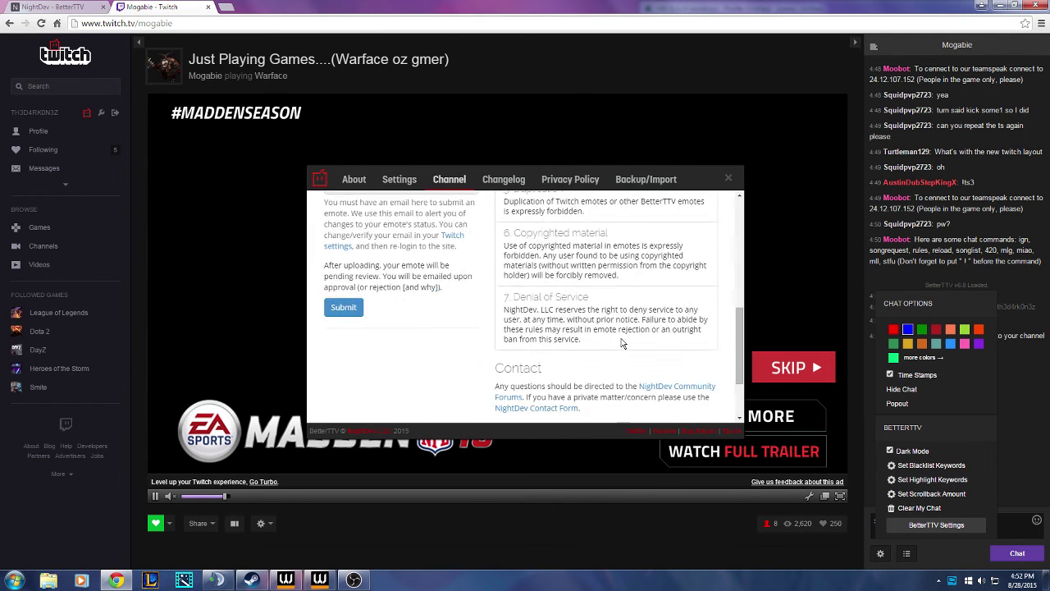
scroll(622, 343, down, 2)
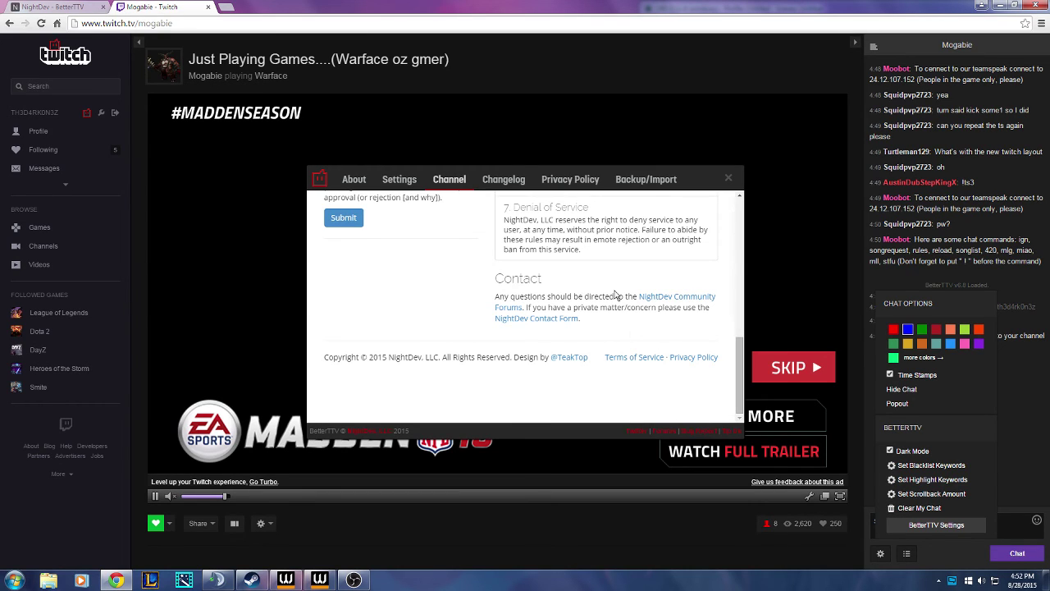
scroll(615, 299, up, 5)
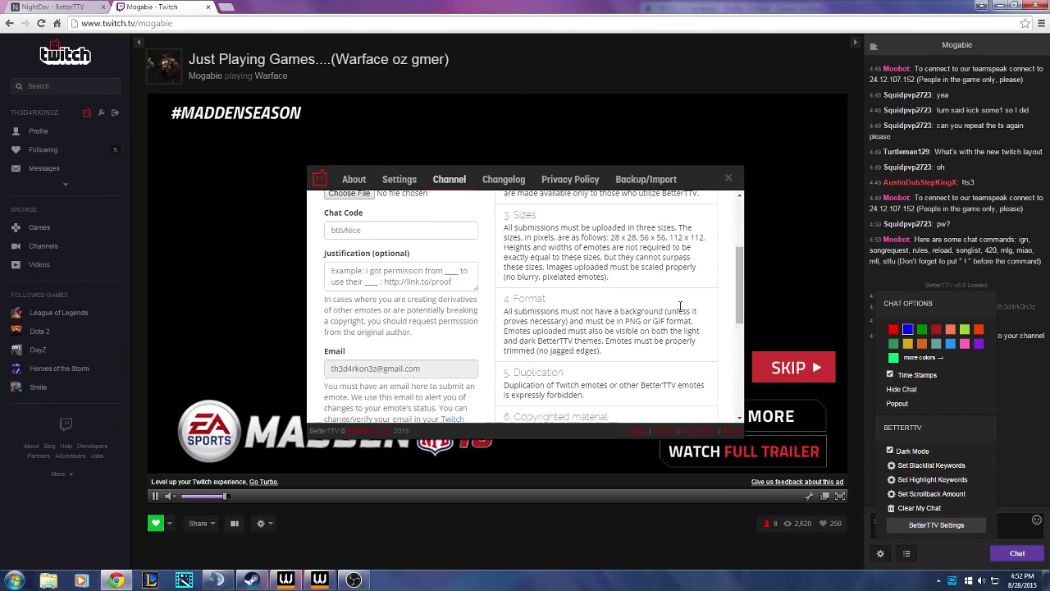
scroll(609, 289, up, 3)
scroll(602, 281, up, 1)
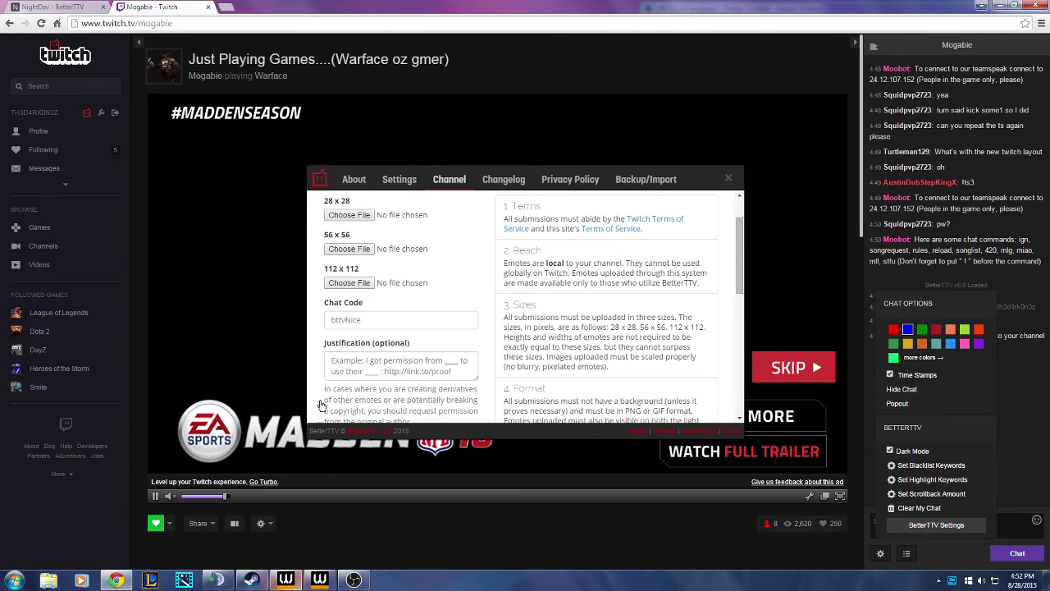
mouse_move(319, 580)
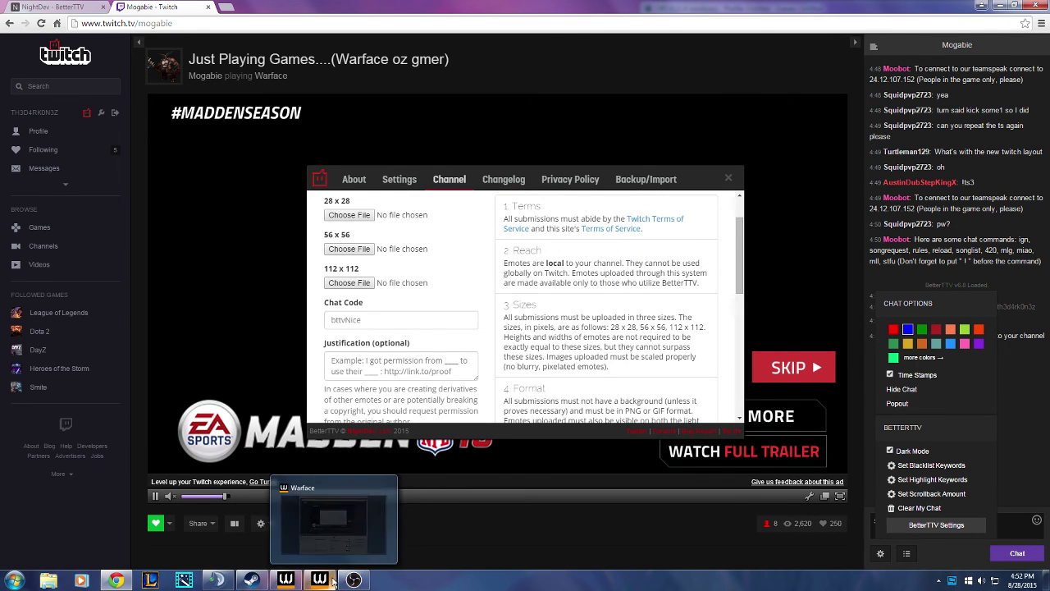
- Restore the OBS Studio window from the taskbar over the Twitch page
click(361, 582)
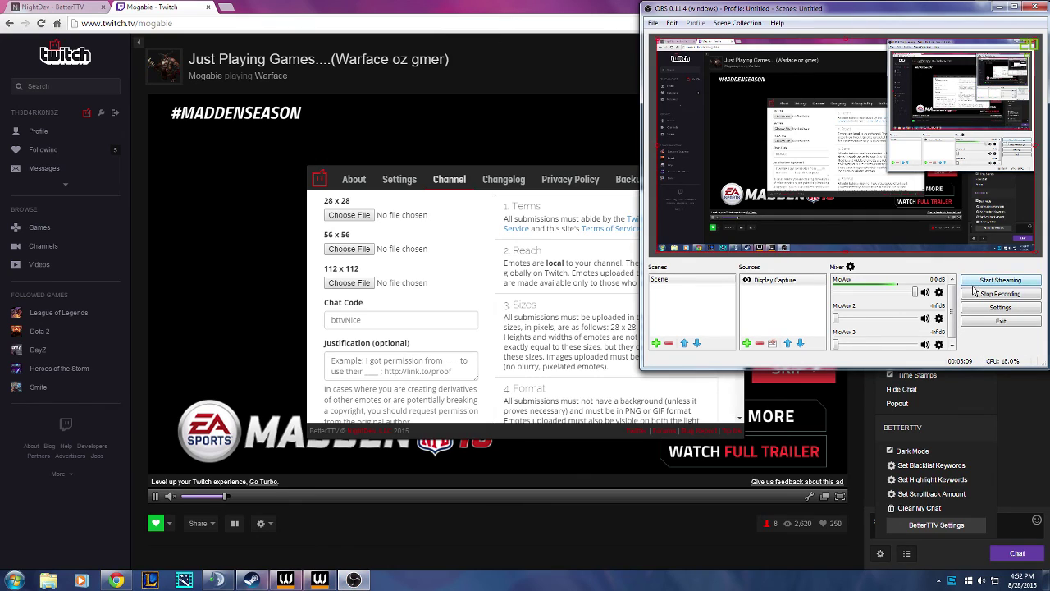